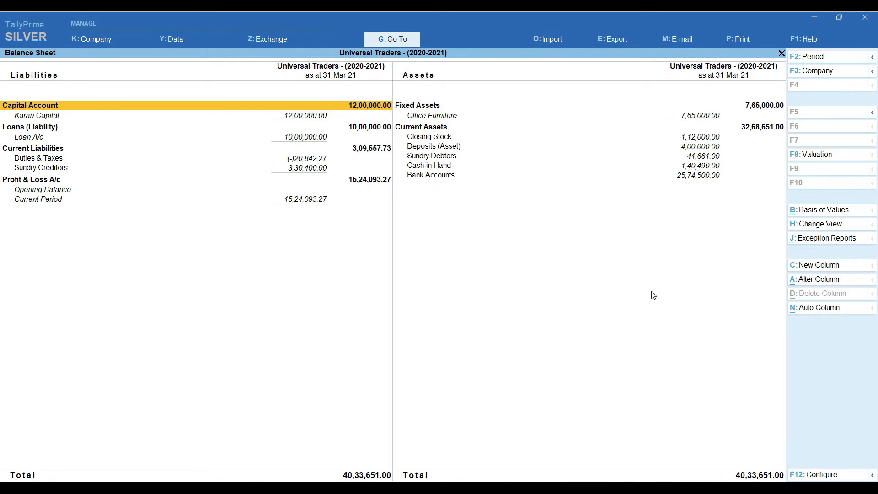
Step: Create the company Universal Traders 2021-2022 with a state beginning with K, books beginning 1-Apr-21, and the default company features
{"action": "key", "text": "Escape"}
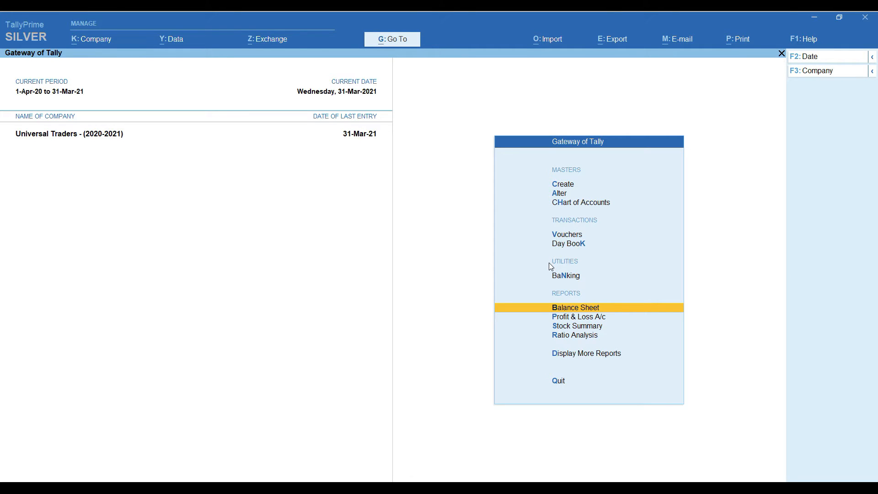
{"action": "left_click", "coordinate": [98, 42]}
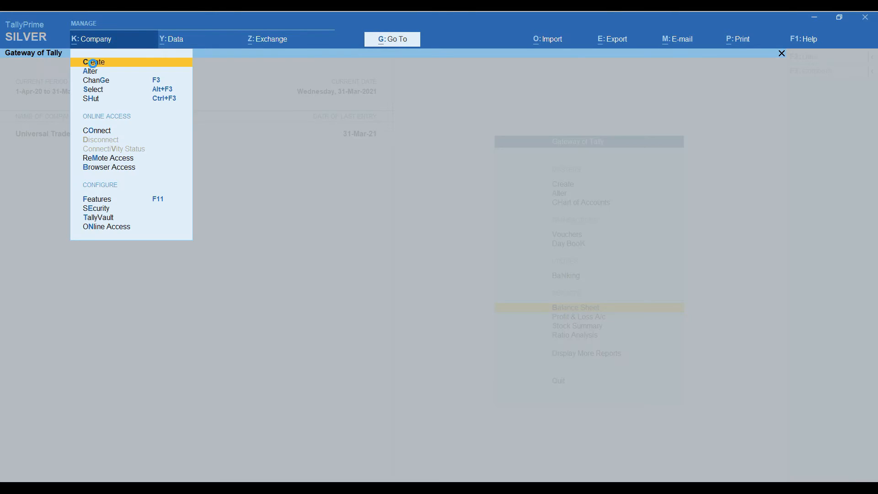
{"action": "left_click", "coordinate": [91, 63]}
{"action": "type", "text": "Universal Tra"}
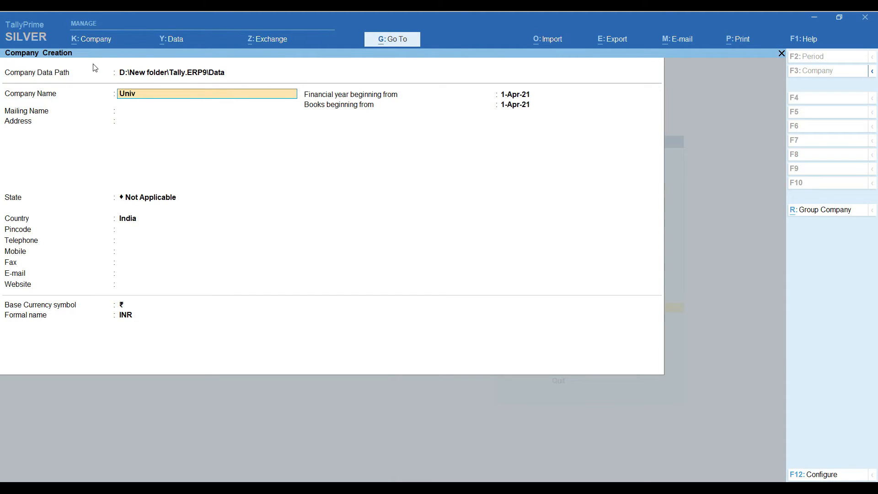
{"action": "type", "text": "ders 2021-2022"}
{"action": "key", "text": "Return"}
{"action": "key", "text": "Return"}
{"action": "key", "text": "Return"}
{"action": "type", "text": "k"}
{"action": "key", "text": "Return"}
{"action": "key", "text": "Return"}
{"action": "key", "text": "Return"}
{"action": "key", "text": "Return"}
{"action": "key", "text": "Return"}
{"action": "key", "text": "Return"}
{"action": "key", "text": "Return"}
{"action": "key", "text": "Return"}
{"action": "key", "text": "Return"}
{"action": "key", "text": "Return"}
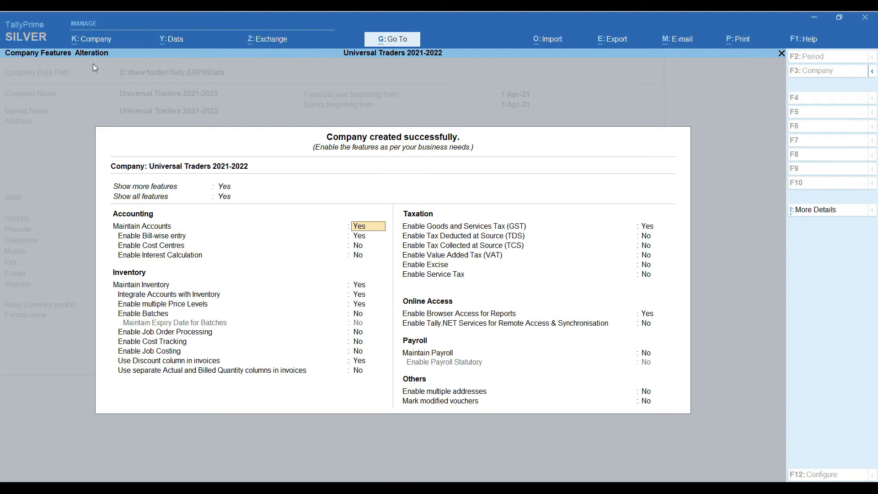
{"action": "key", "text": "ctrl"}
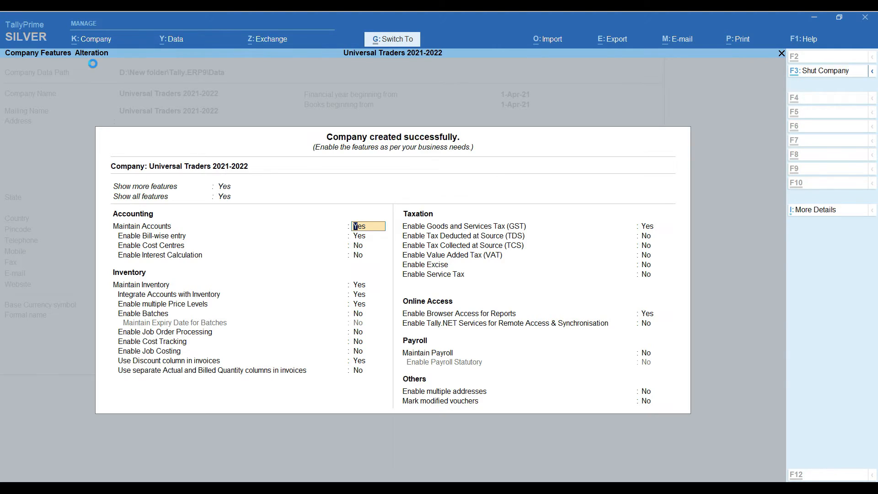
{"action": "key", "text": "ctrl+a"}
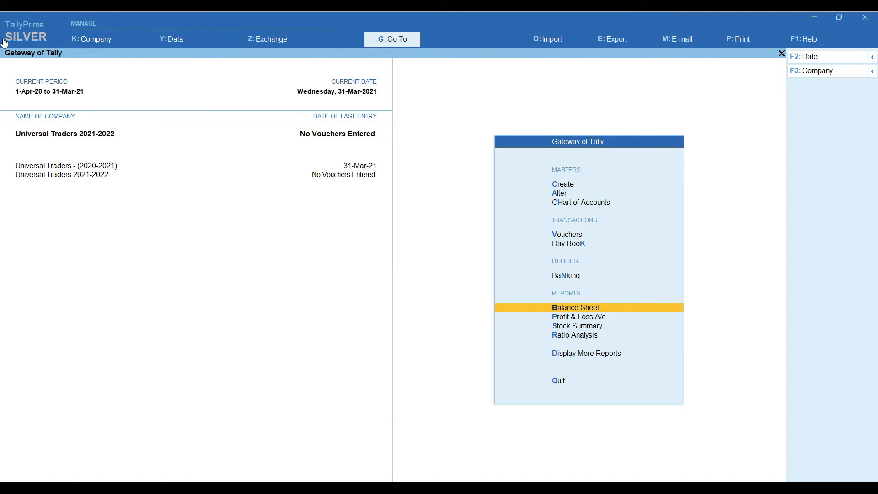
Step: Switch to the company Universal Traders - (2020-2021) and open the configuration of its masters export
{"action": "left_click", "coordinate": [78, 167]}
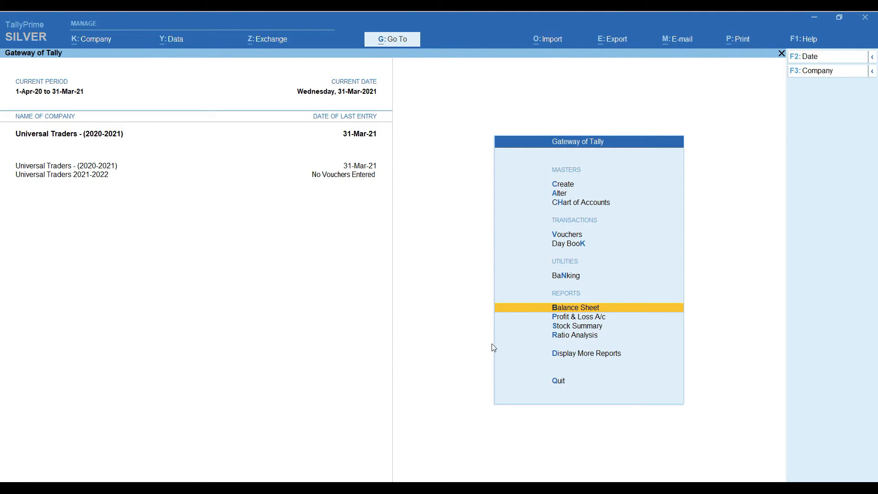
{"action": "left_click", "coordinate": [615, 41]}
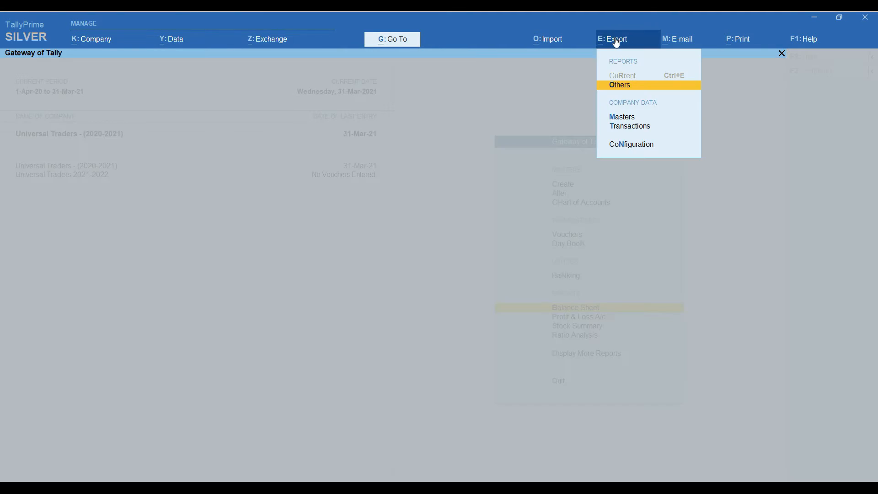
{"action": "left_click", "coordinate": [624, 118]}
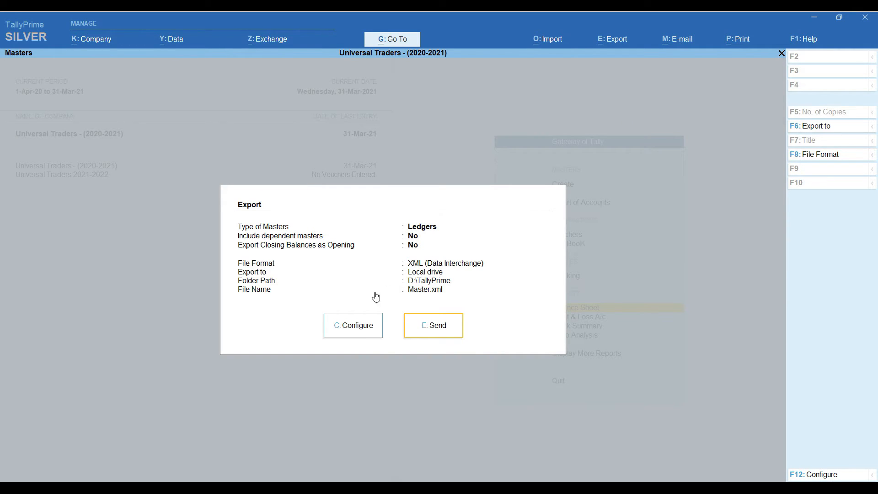
{"action": "left_click", "coordinate": [357, 328]}
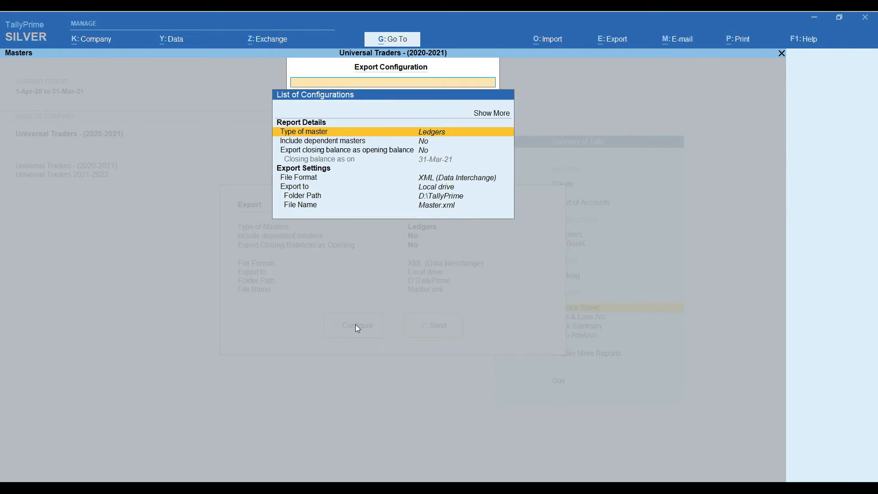
Step: Set the type of master for the export to All Masters
{"action": "key", "text": "Return"}
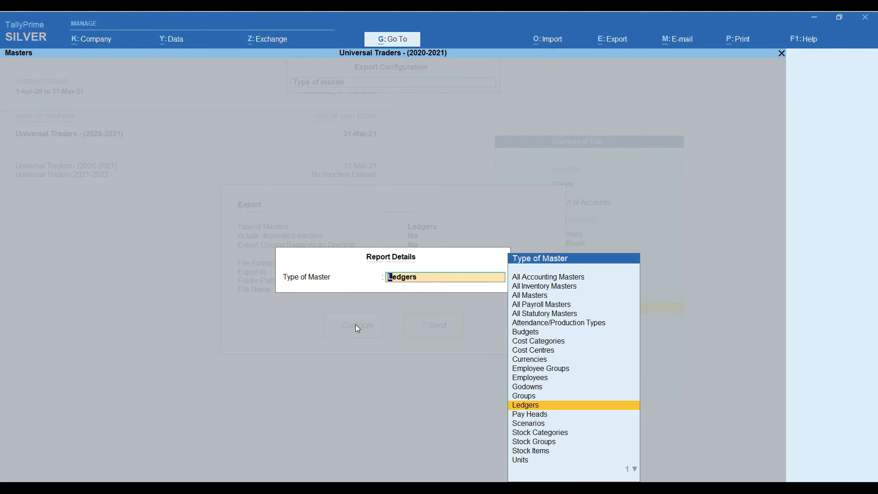
{"action": "key", "text": "Up"}
{"action": "key", "text": "Up"}
{"action": "key", "text": "Up"}
{"action": "key", "text": "Up"}
{"action": "key", "text": "Up"}
{"action": "key", "text": "Up"}
{"action": "key", "text": "Up"}
{"action": "key", "text": "Up"}
{"action": "key", "text": "Up"}
{"action": "key", "text": "Up"}
{"action": "key", "text": "Up"}
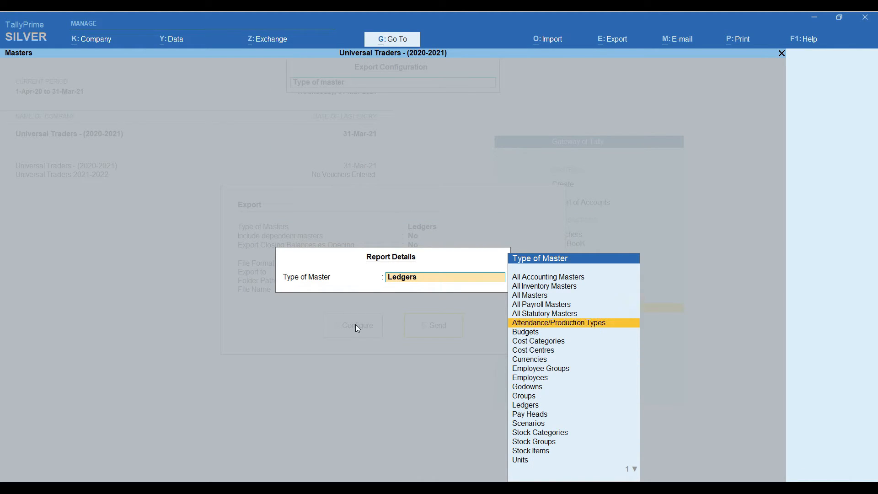
{"action": "key", "text": "Up"}
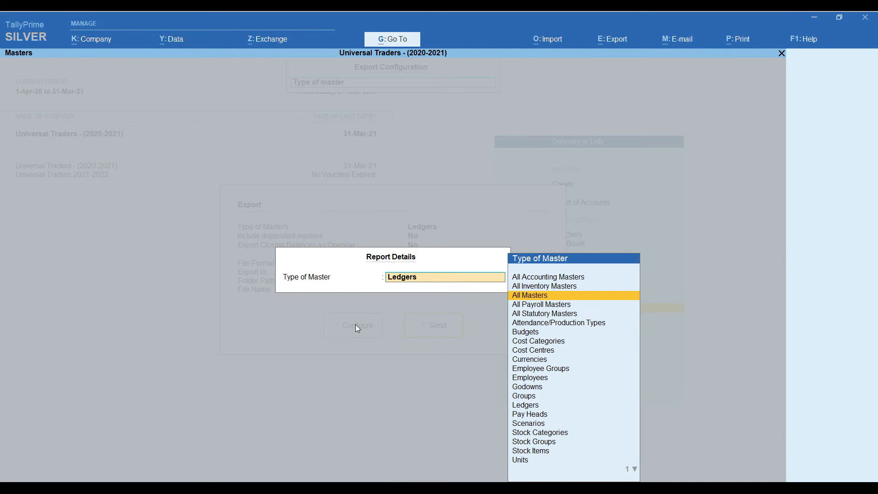
{"action": "key", "text": "Return"}
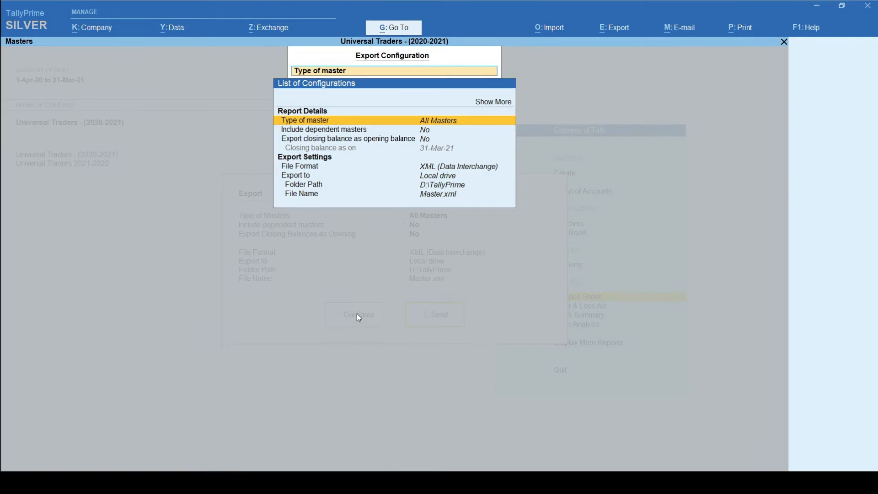
Step: Include dependent masters in the export and export closing balances as opening balances as on 31-Mar-21
{"action": "key", "text": "Down"}
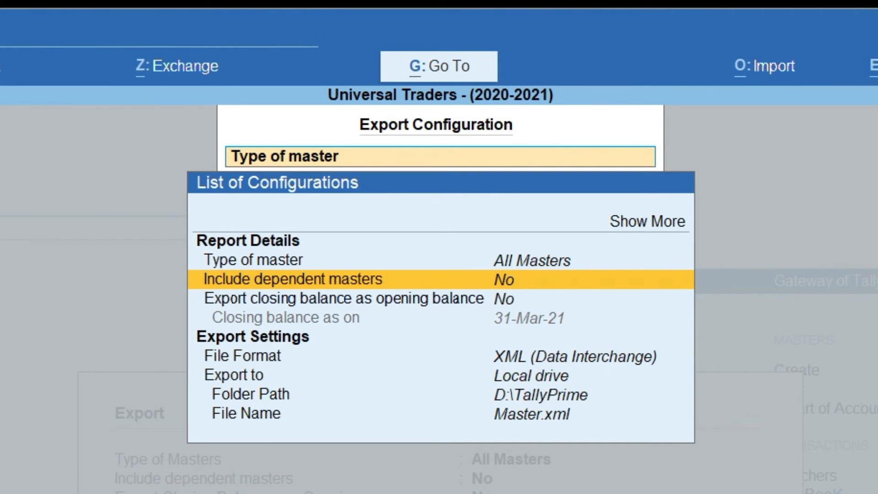
{"action": "key", "text": "Return"}
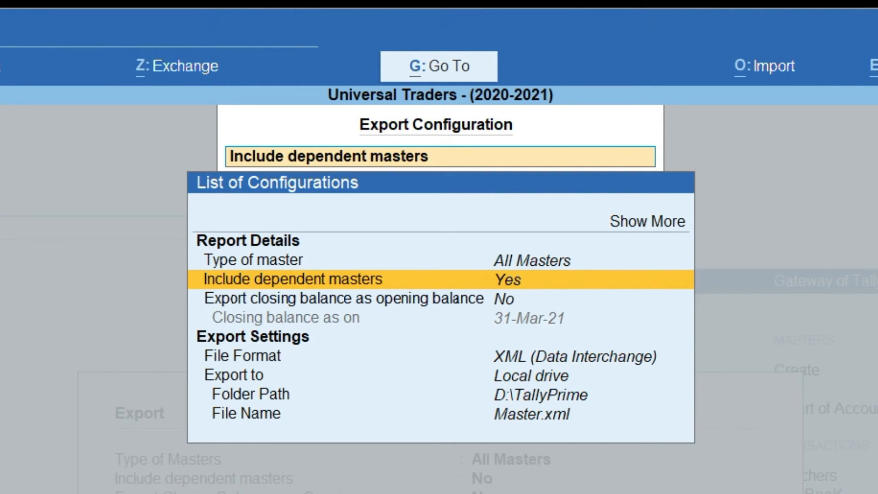
{"action": "key", "text": "Down"}
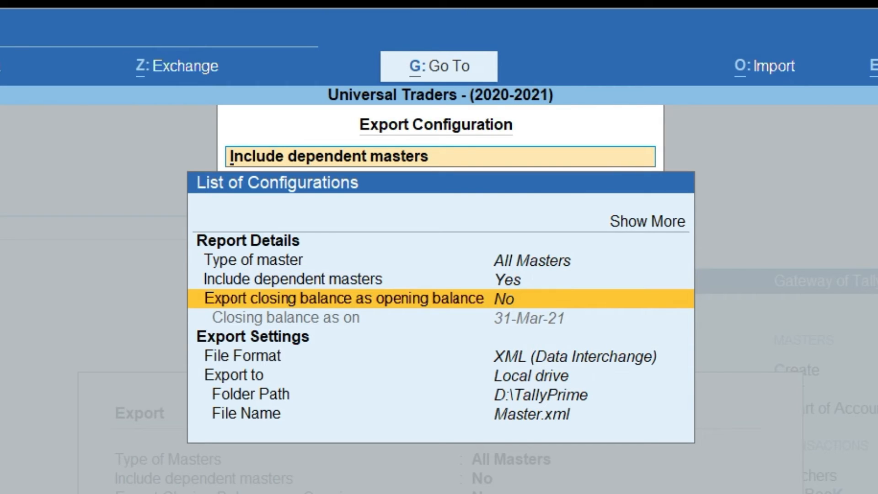
{"action": "key", "text": "Return"}
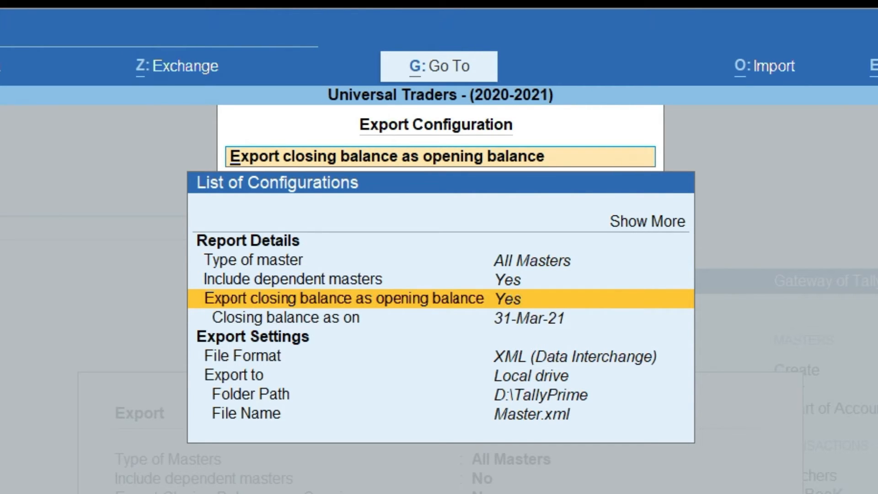
{"action": "key", "text": "Down"}
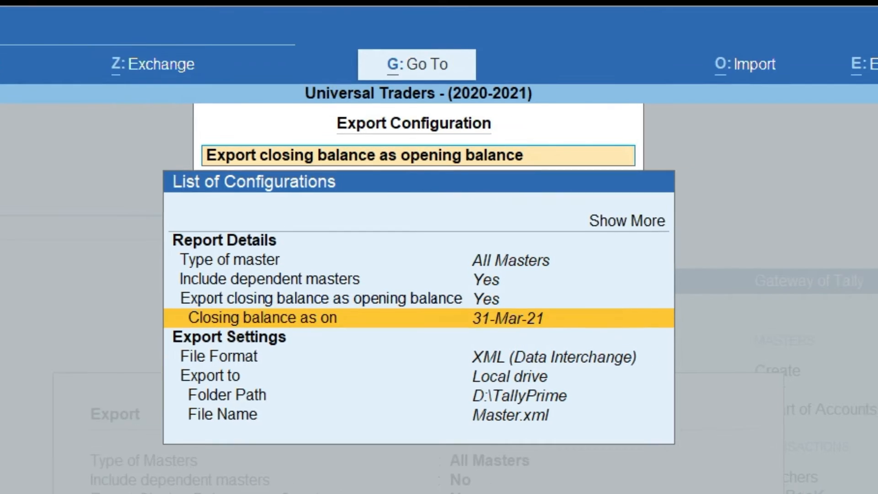
{"action": "key", "text": "Return"}
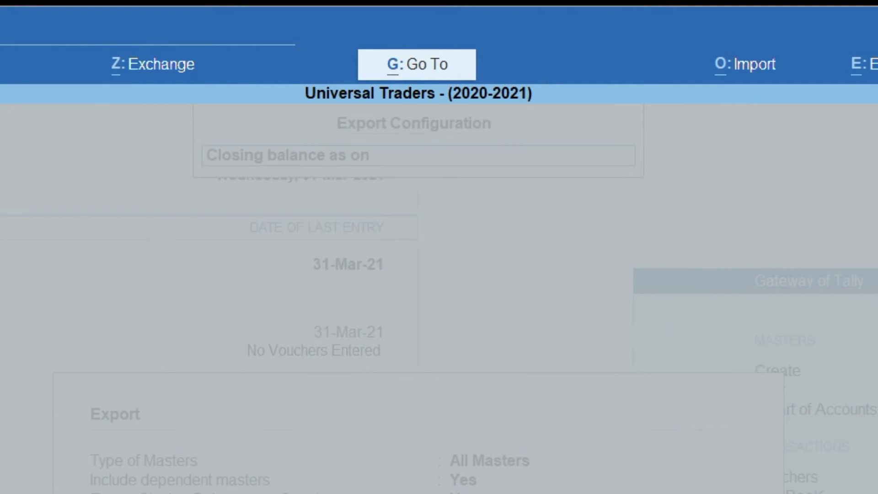
{"action": "key", "text": "Return"}
Step: Set the export file name to allmaster.xml and export the masters in XML format to D:\TallyPrime
{"action": "key", "text": "Down"}
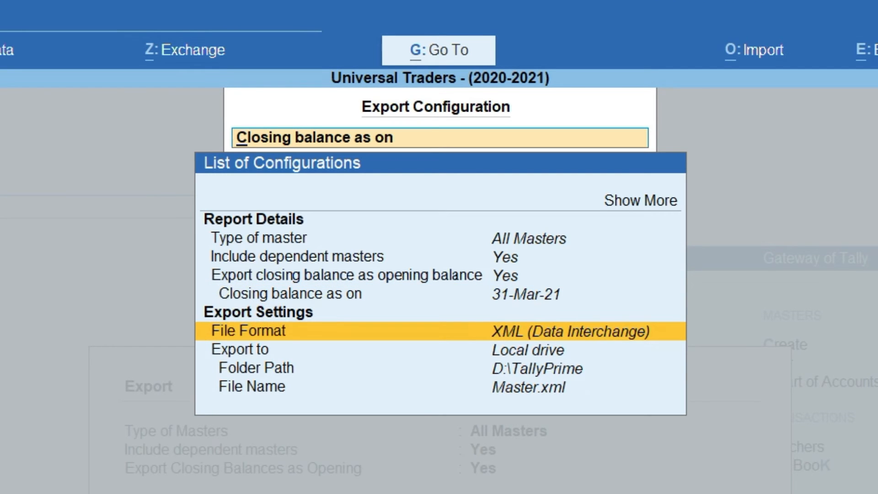
{"action": "key", "text": "Down"}
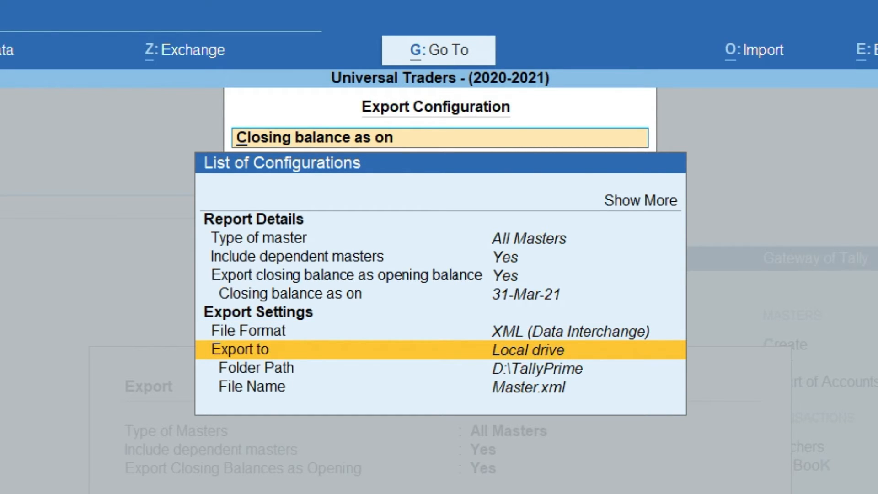
{"action": "key", "text": "Down"}
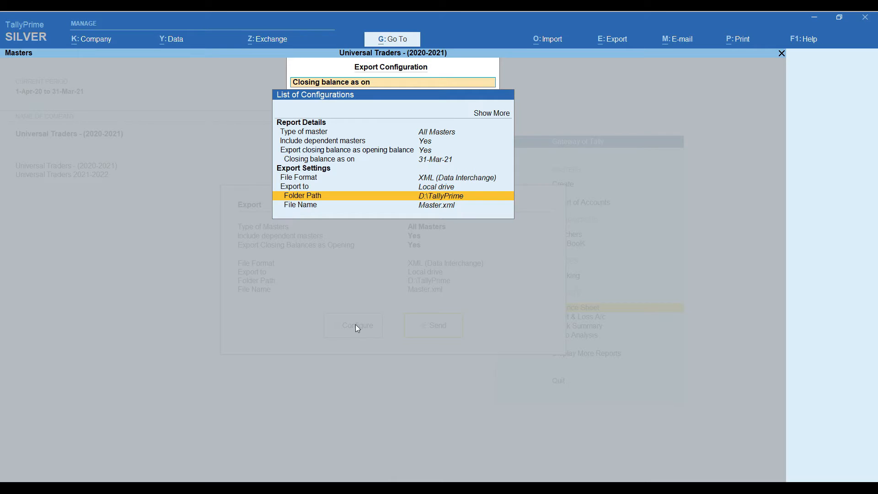
{"action": "key", "text": "Down"}
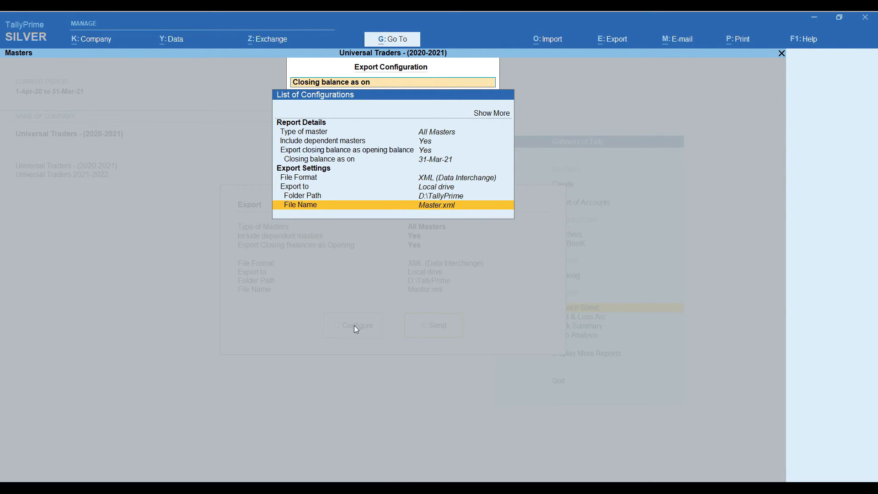
{"action": "key", "text": "Return"}
{"action": "type", "text": "allmaster.xml"}
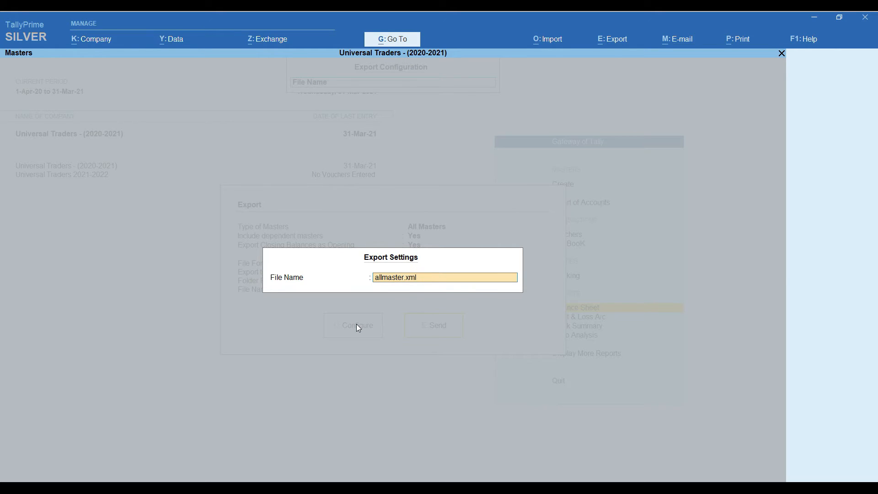
{"action": "key", "text": "Return"}
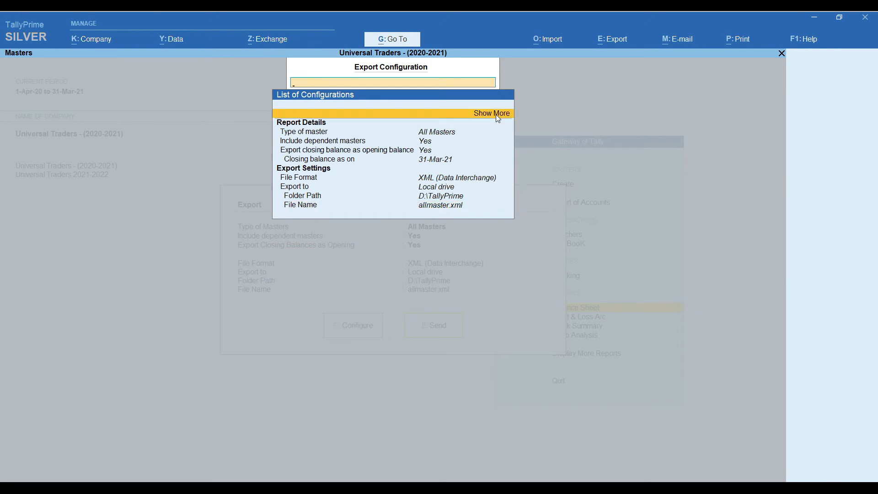
{"action": "key", "text": "Escape"}
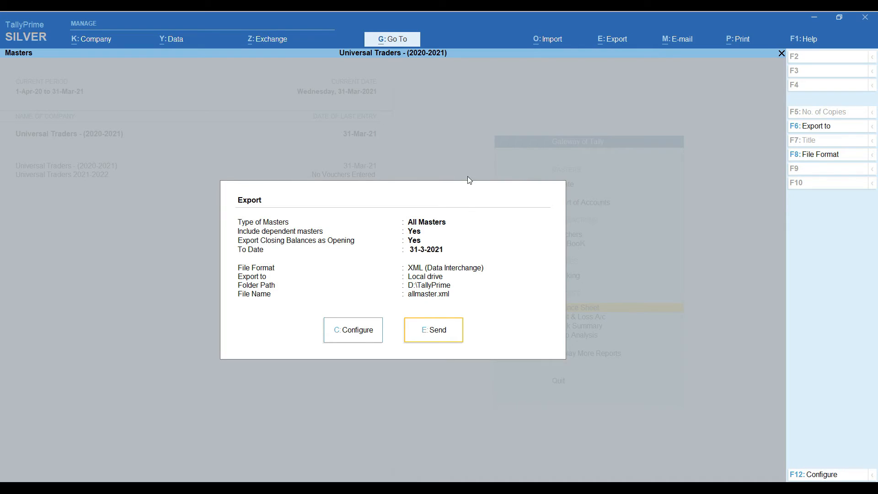
{"action": "left_click", "coordinate": [440, 338]}
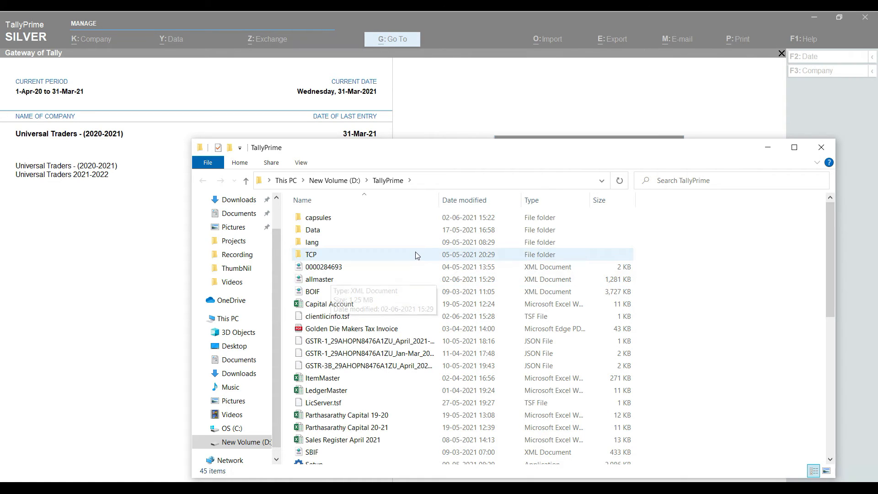
{"action": "left_click", "coordinate": [822, 147]}
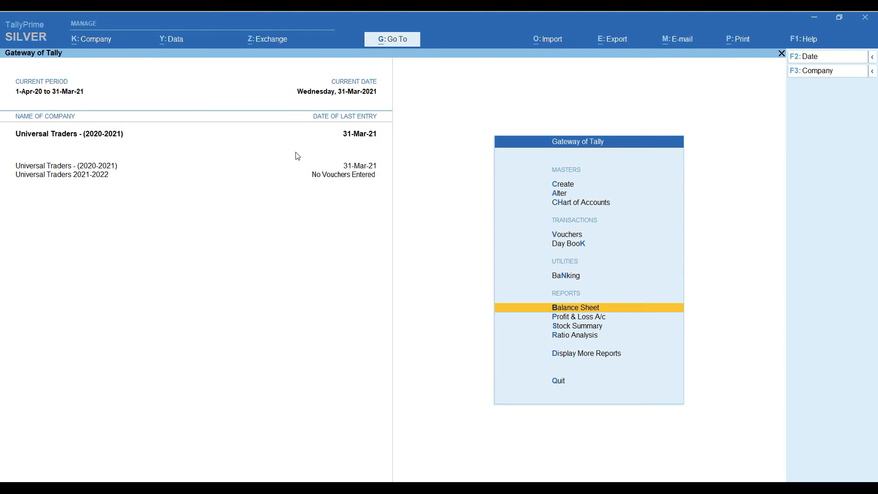
Step: Switch to the company Universal Traders 2021-2022 and check its existing ledgers in the master alteration list
{"action": "left_click", "coordinate": [98, 176]}
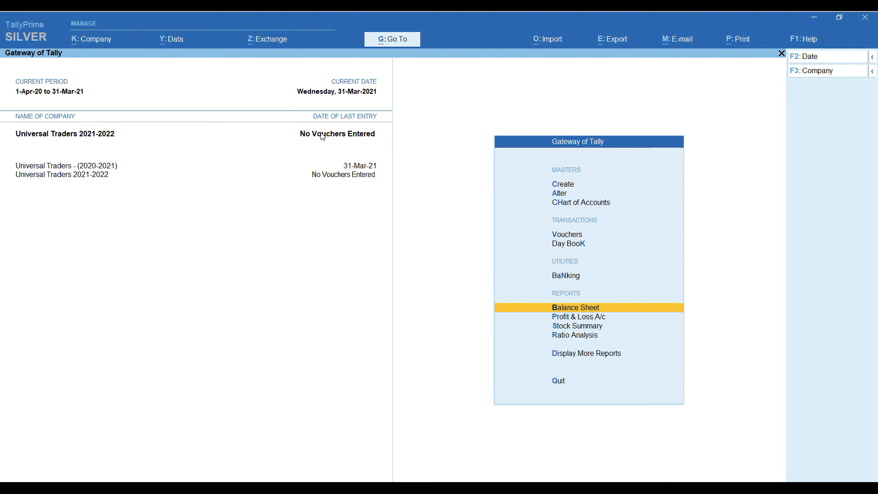
{"action": "left_click", "coordinate": [559, 193]}
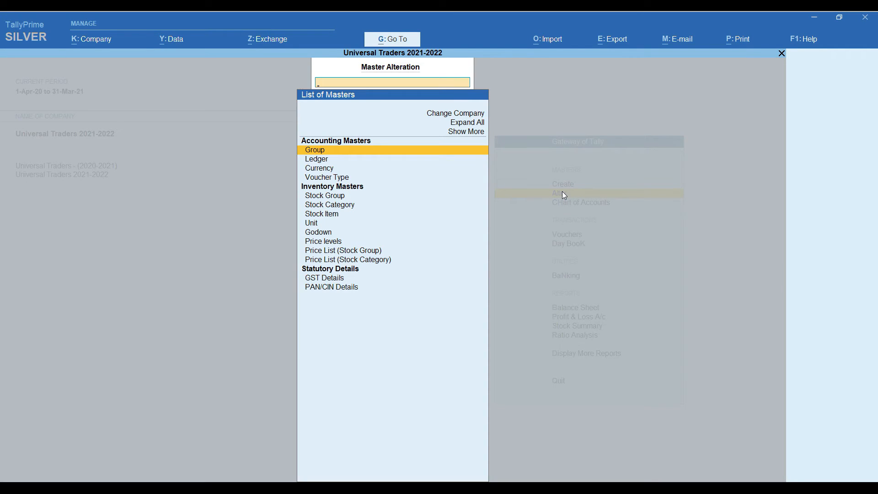
{"action": "key", "text": "Down"}
{"action": "key", "text": "Return"}
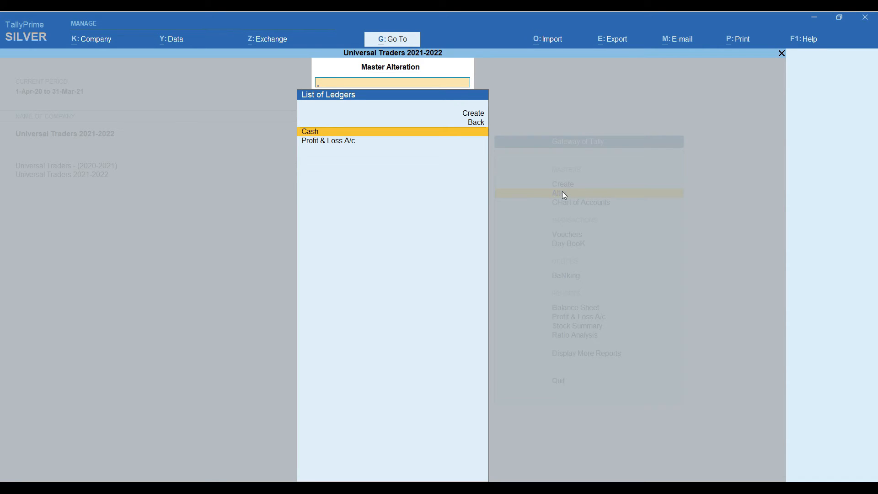
{"action": "key", "text": "Escape"}
{"action": "key", "text": "Escape"}
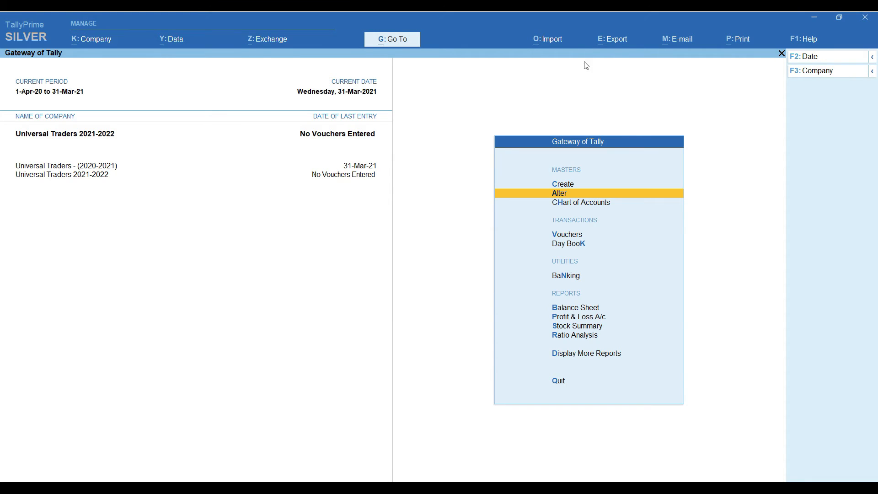
Step: Start a masters import into Universal Traders 2021-2022 with allmaster.xml from D:\TallyPrime as the source file
{"action": "left_click", "coordinate": [552, 40]}
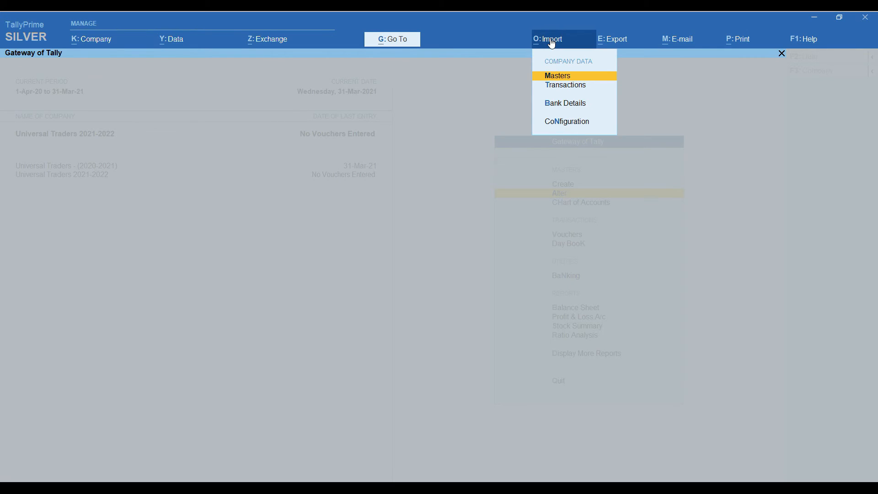
{"action": "key", "text": "Down"}
{"action": "key", "text": "Up"}
{"action": "key", "text": "Return"}
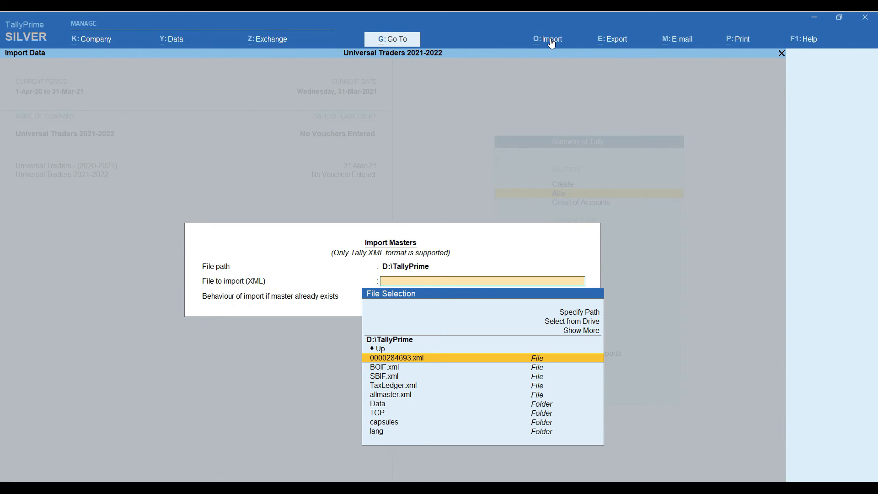
{"action": "key", "text": "Down"}
{"action": "key", "text": "Down"}
{"action": "key", "text": "Down"}
{"action": "key", "text": "Down"}
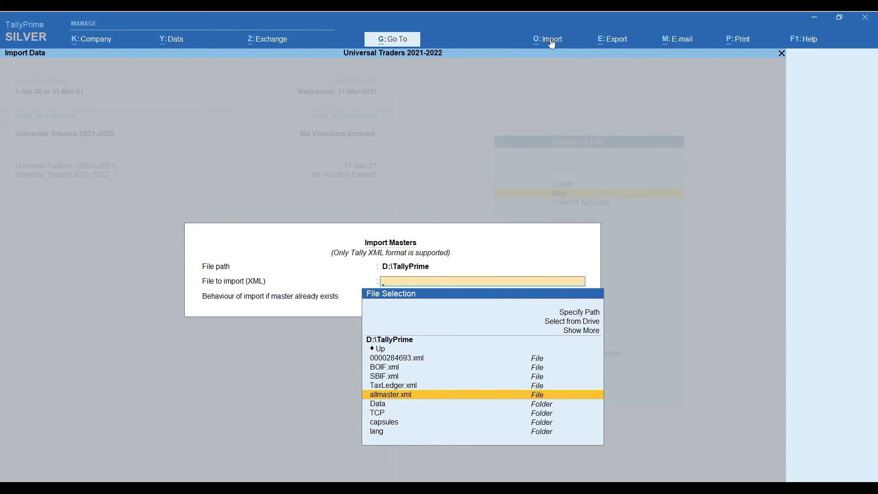
{"action": "key", "text": "Return"}
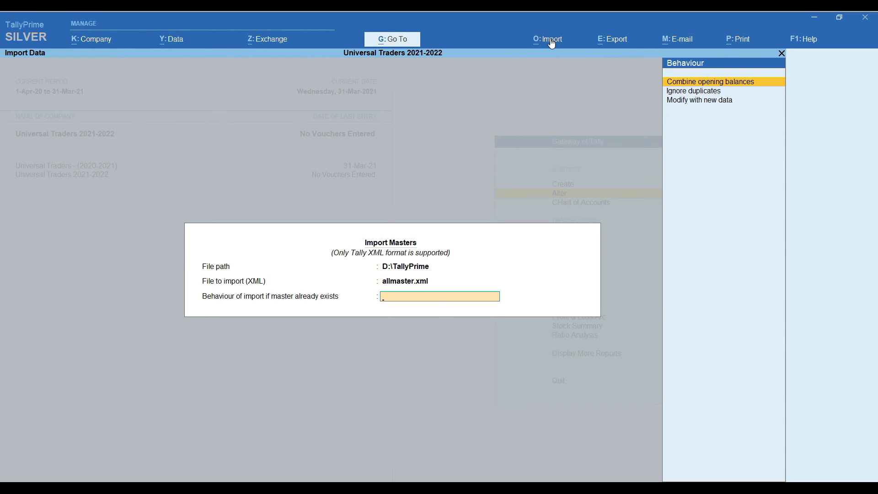
Step: Set the import behaviour for existing masters to Modify with new data and run the import
{"action": "key", "text": "Down"}
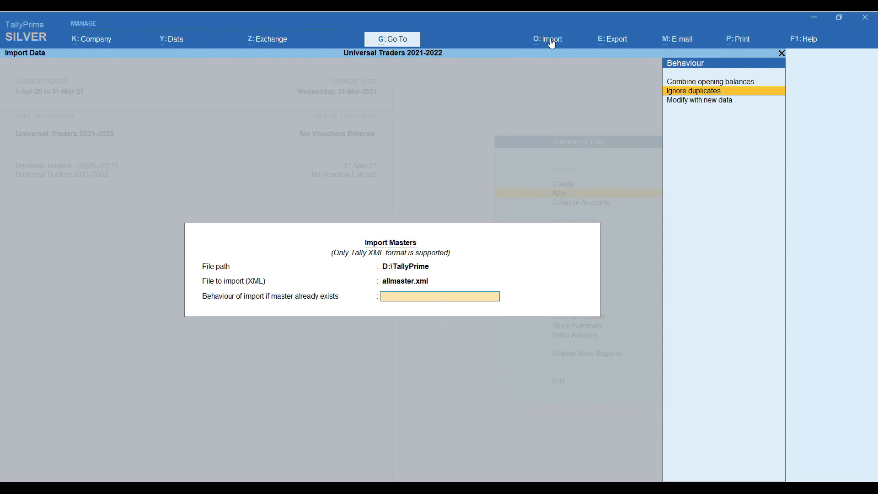
{"action": "key", "text": "Down"}
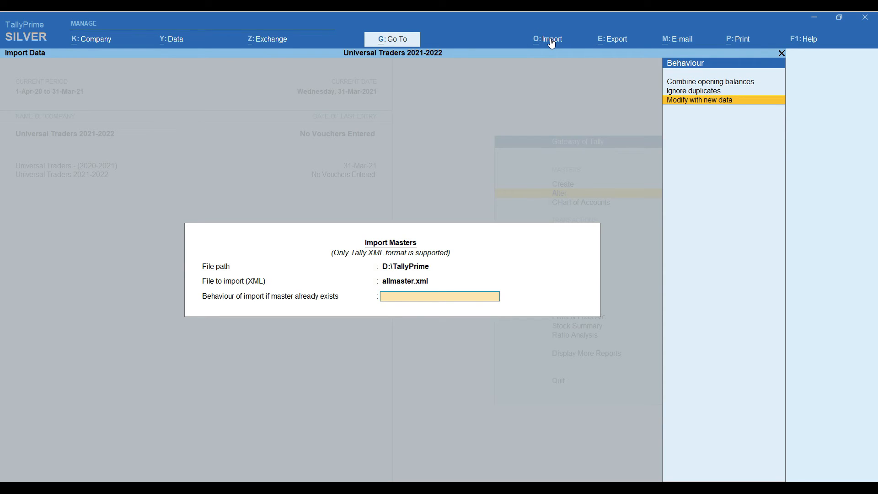
{"action": "key", "text": "Return"}
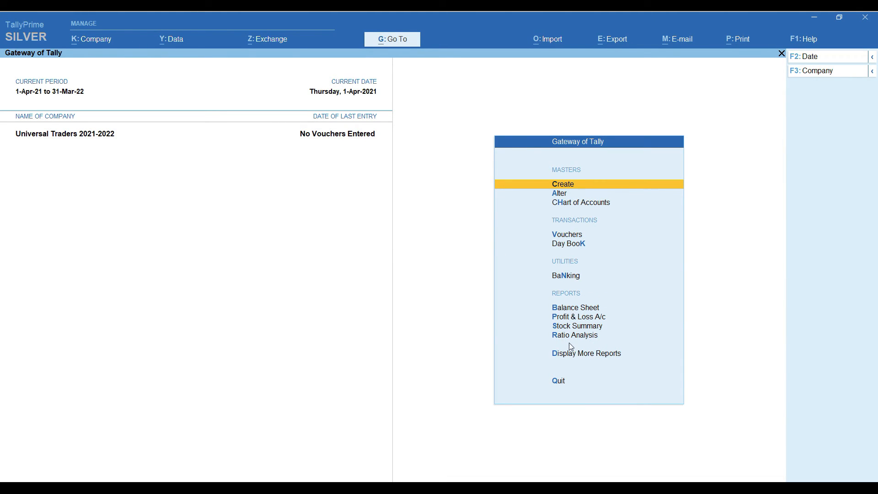
Step: Check the imported balances in the detailed Balance Sheet of Universal Traders 2021-2022, then return to the Gateway of Tally
{"action": "left_click", "coordinate": [572, 309]}
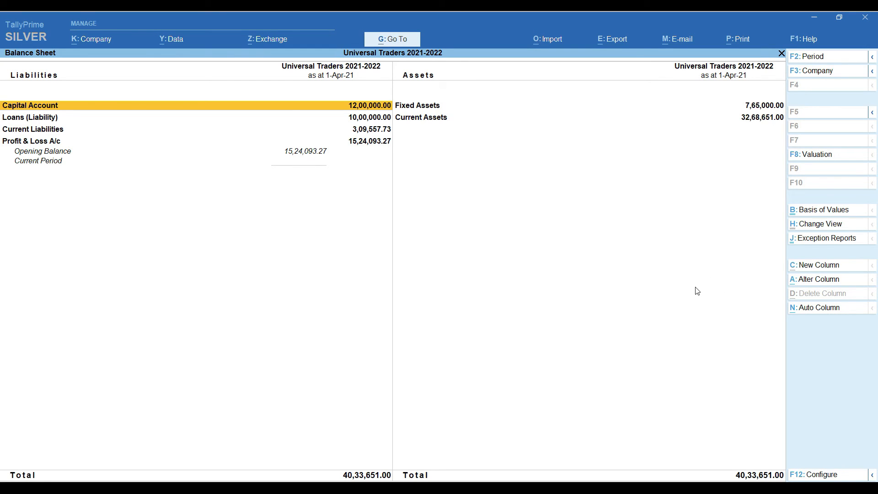
{"action": "key", "text": "alt+F5"}
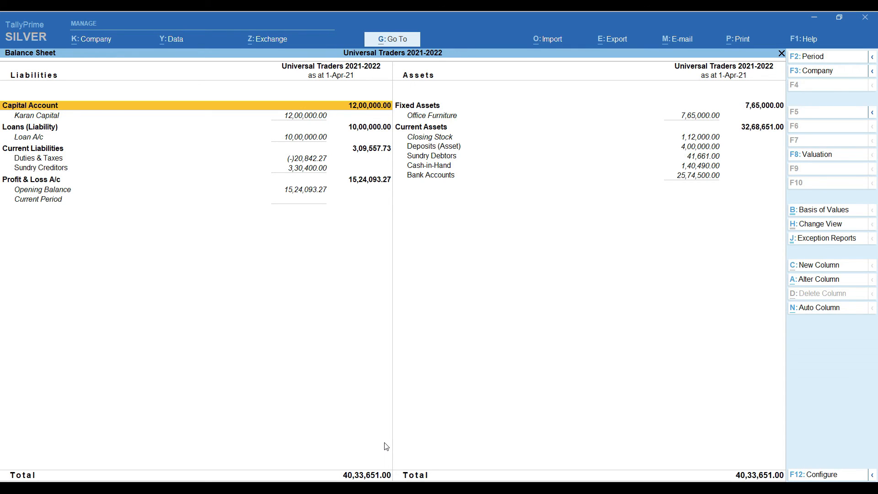
{"action": "key", "text": "Escape"}
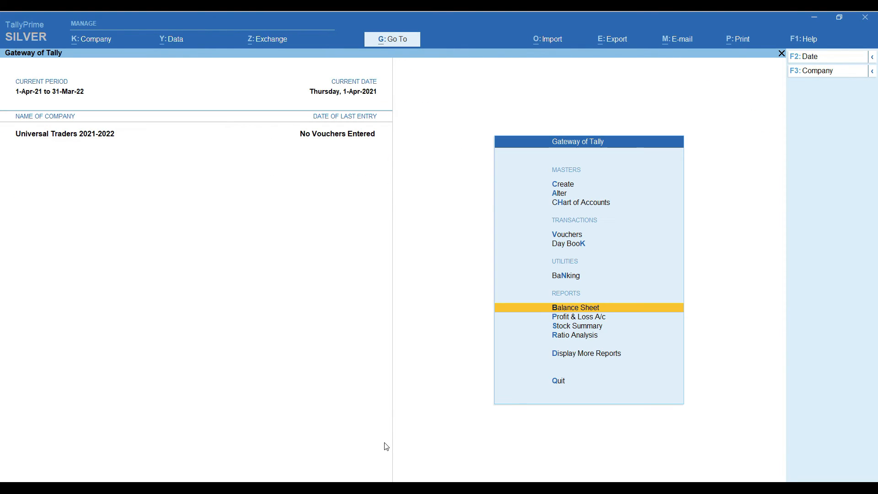
Step: Open the Trial Balance of Universal Traders 2021-2022 and expand it to the detailed format
{"action": "left_click", "coordinate": [576, 354]}
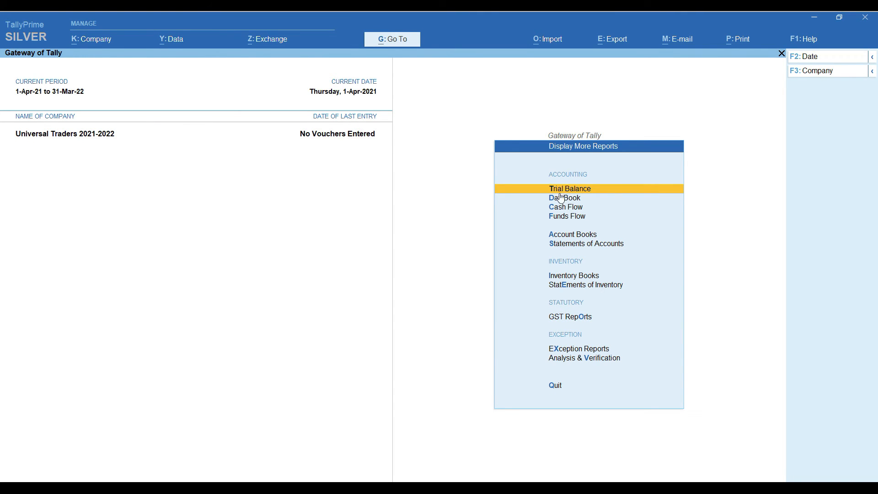
{"action": "key", "text": "Escape"}
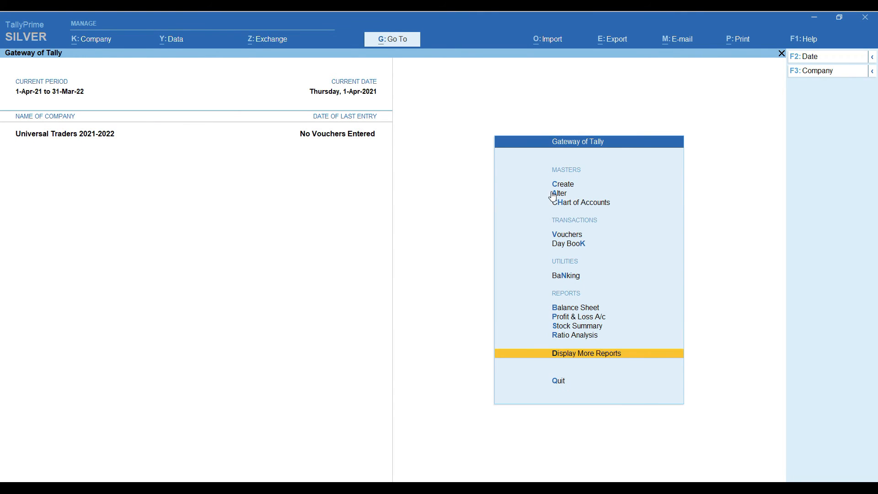
{"action": "left_click", "coordinate": [405, 41]}
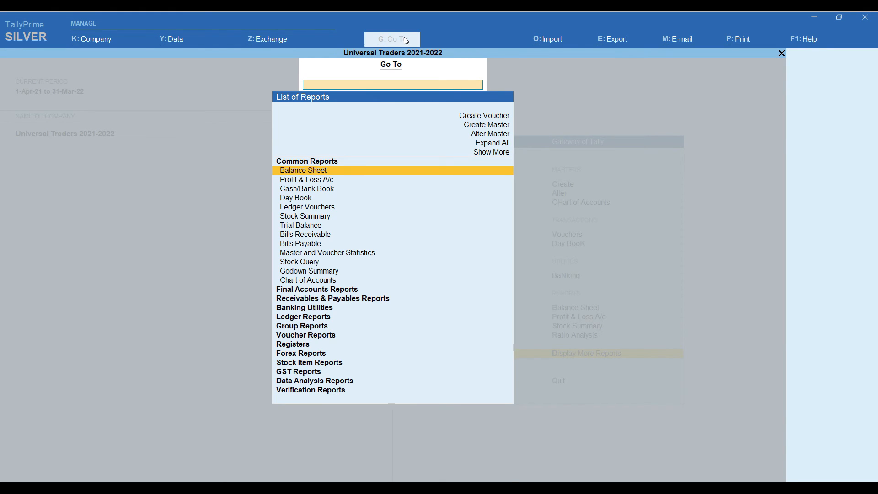
{"action": "type", "text": "tr"}
{"action": "key", "text": "Return"}
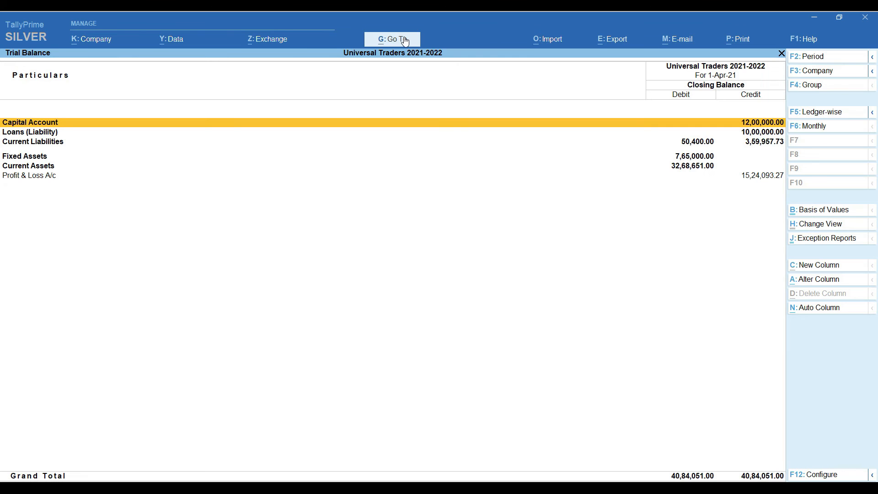
{"action": "key", "text": "alt"}
{"action": "key", "text": "alt+F5"}
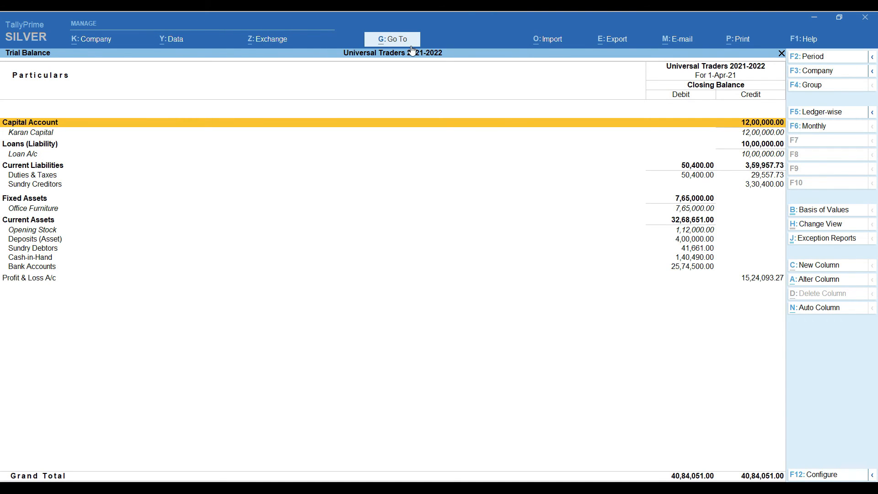
Step: Configure the Trial Balance to show opening balances and hide closing balances
{"action": "key", "text": "F12"}
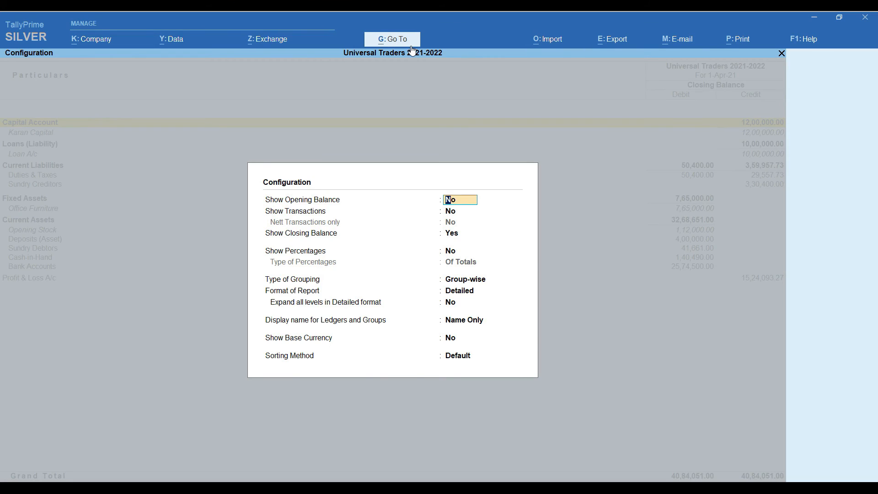
{"action": "key", "text": "y"}
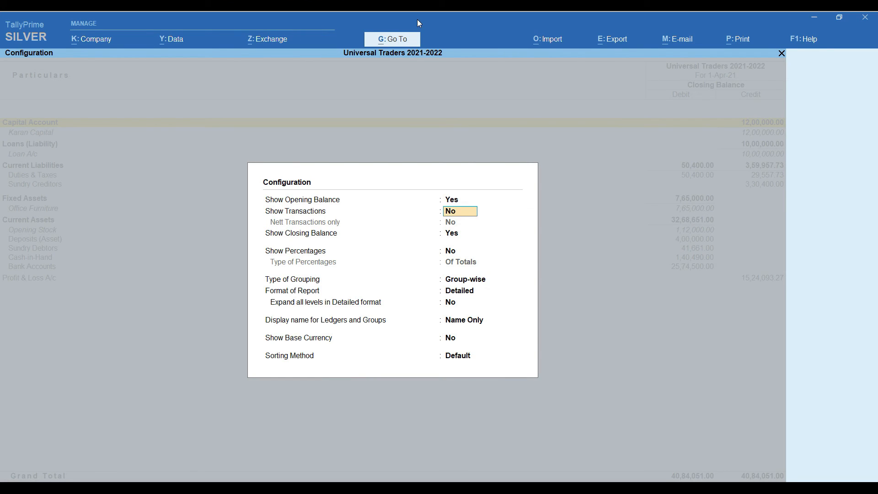
{"action": "key", "text": "Return"}
{"action": "key", "text": "Return"}
{"action": "key", "text": "Up"}
{"action": "type", "text": "n"}
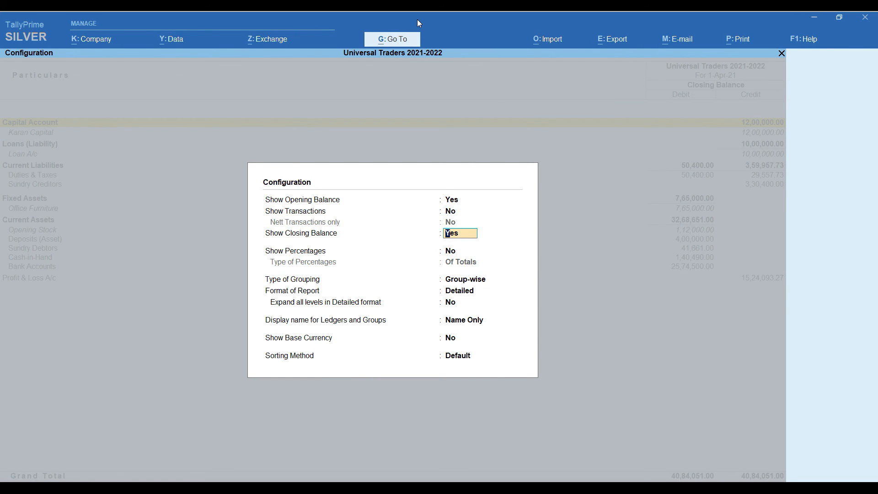
{"action": "key", "text": "Return"}
{"action": "key", "text": "ctrl+a"}
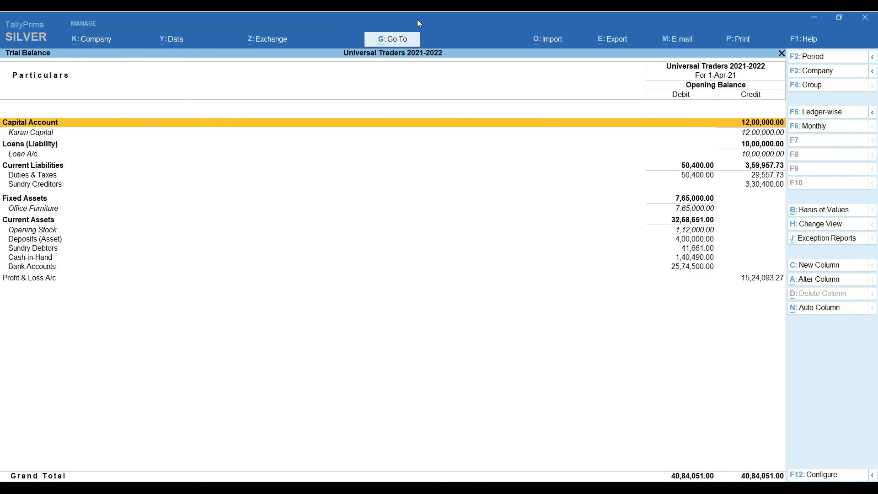